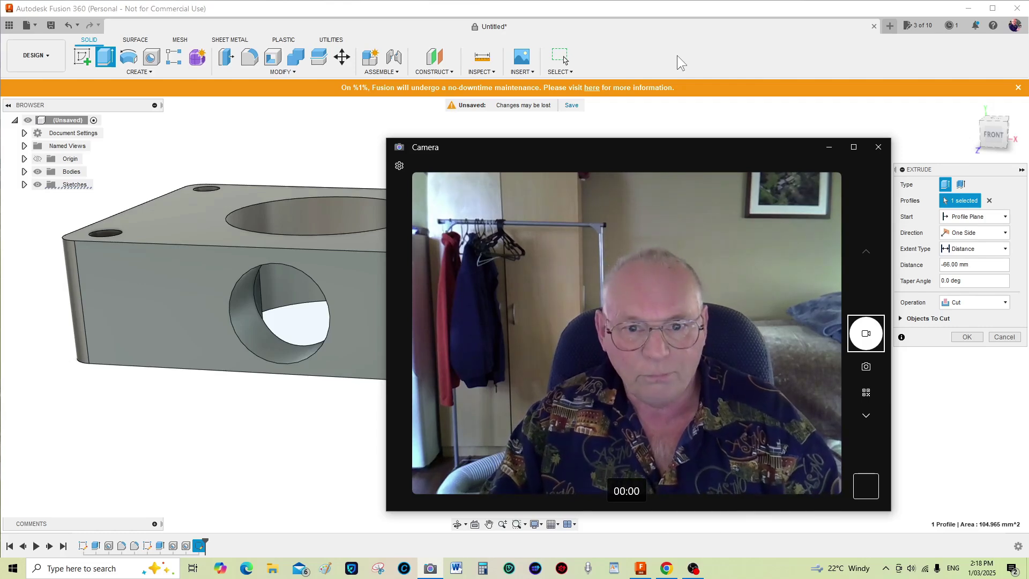
Step: Bring up the Google results for 'fusion 360 free download' listing Autodesk's personal-use and trial pages
click(828, 146)
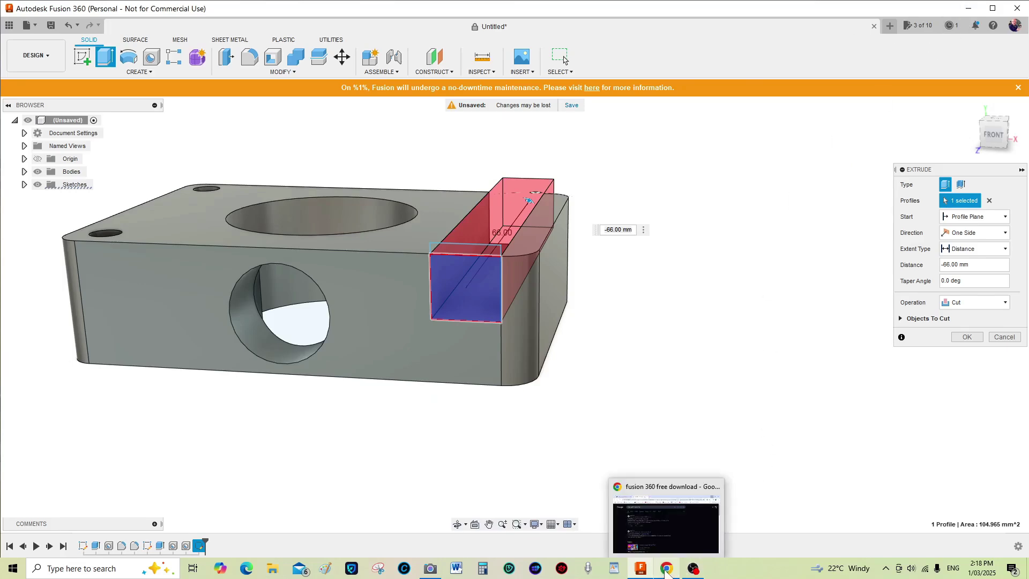
click(667, 569)
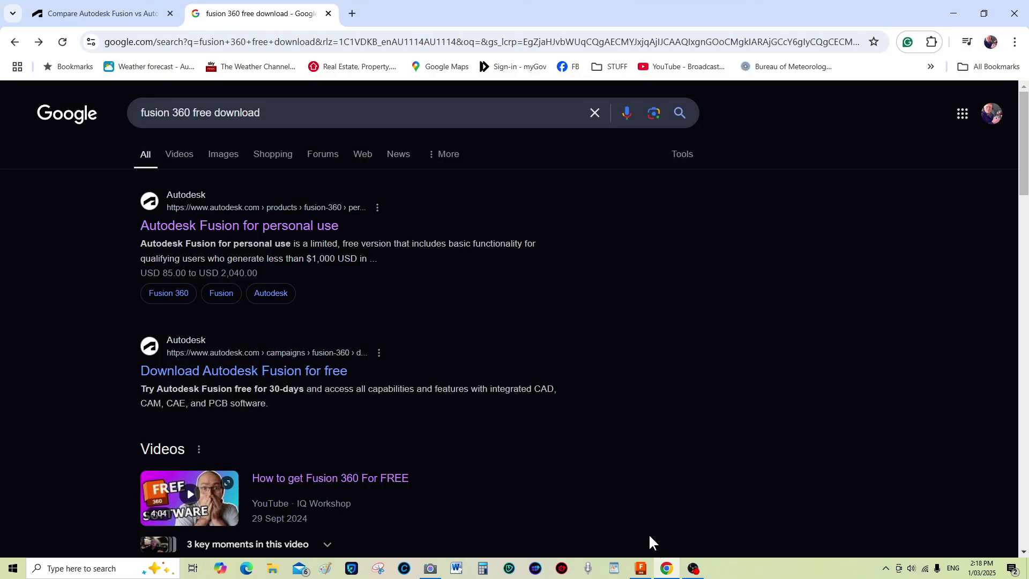
click(430, 569)
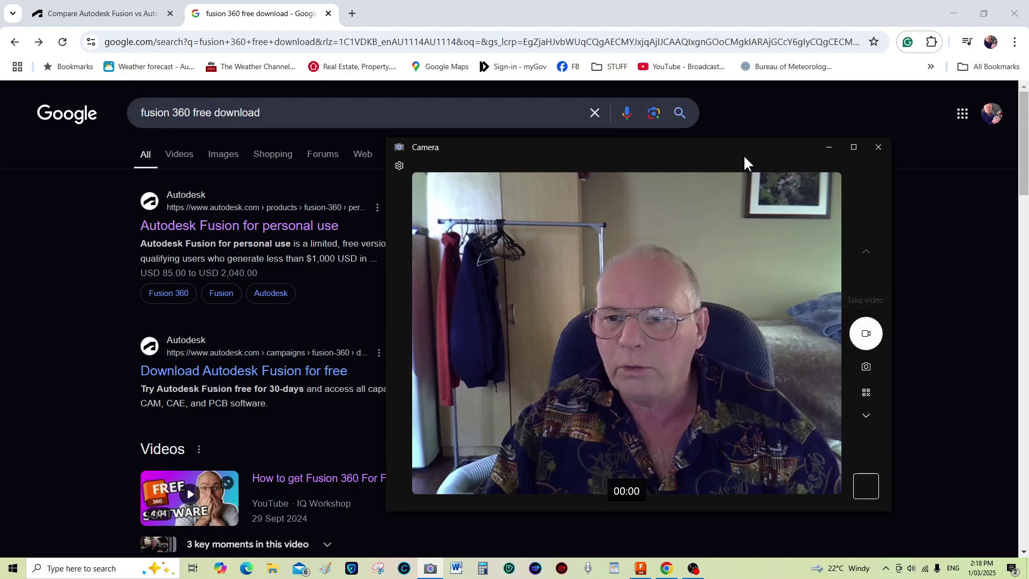
drag(741, 153, 828, 173)
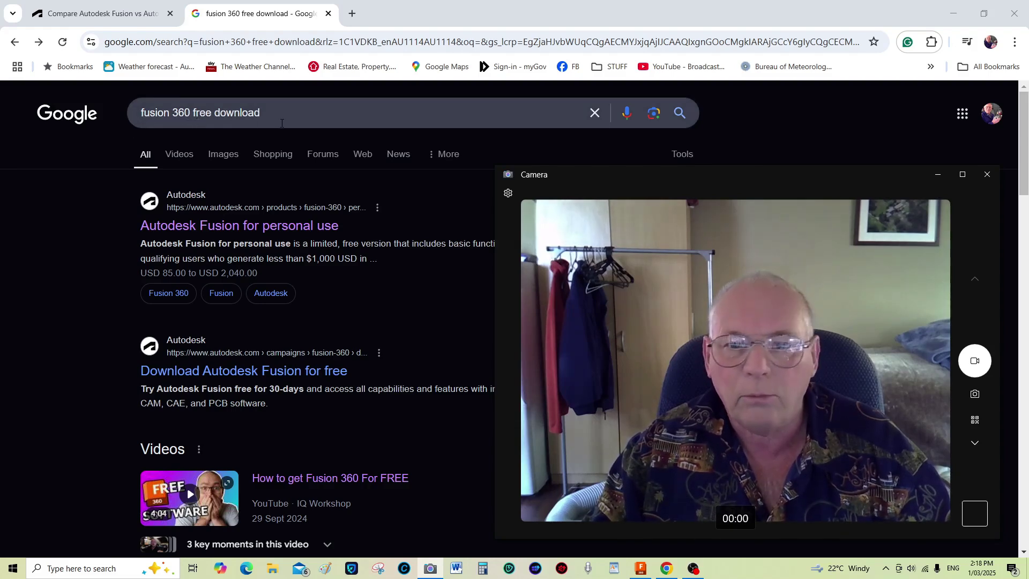
Step: Switch to the 'Compare Autodesk Fusion' tab showing the Fusion for personal use page
click(121, 12)
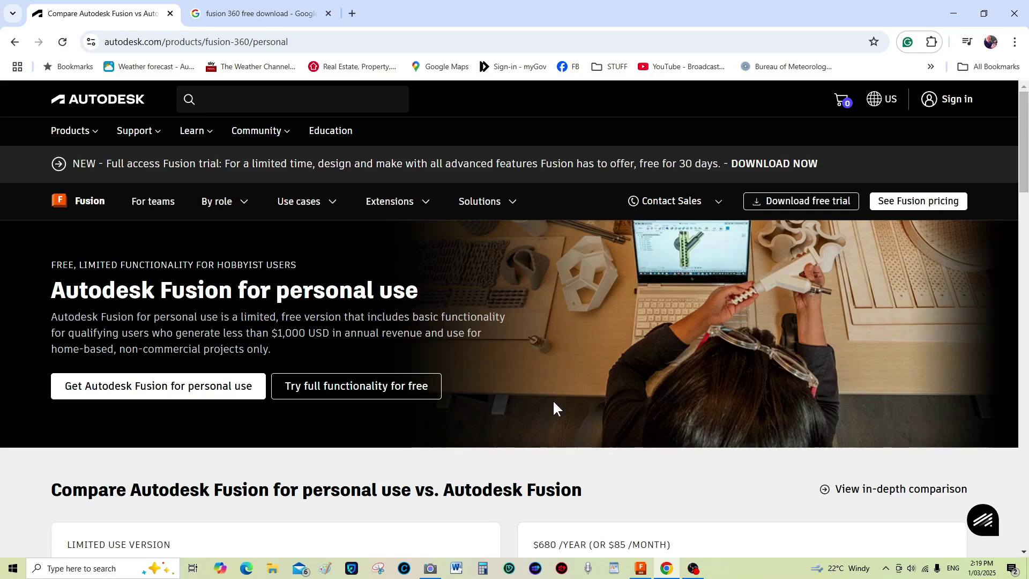
click(430, 568)
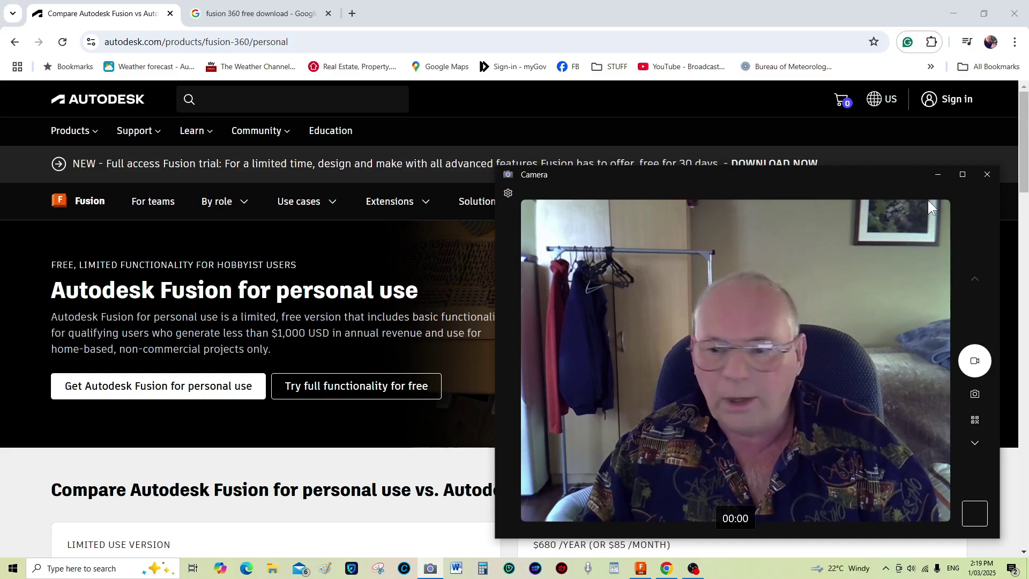
click(937, 175)
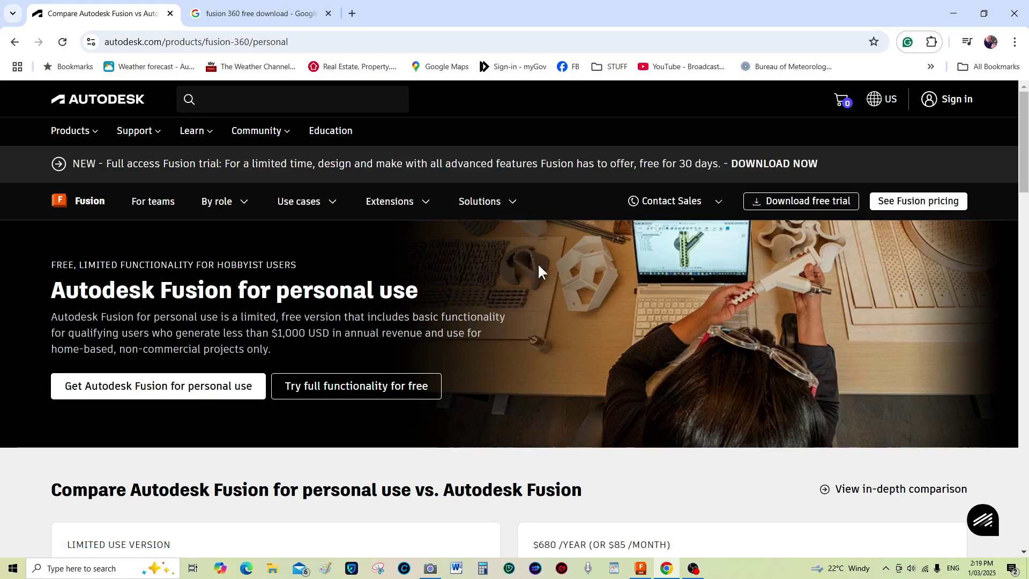
Step: Scroll down to the side-by-side personal-use versus paid Fusion comparison cards
scroll(588, 269, down, 1)
scroll(587, 268, down, 1)
scroll(586, 268, down, 3)
scroll(578, 272, down, 3)
scroll(573, 274, down, 1)
scroll(568, 278, up, 1)
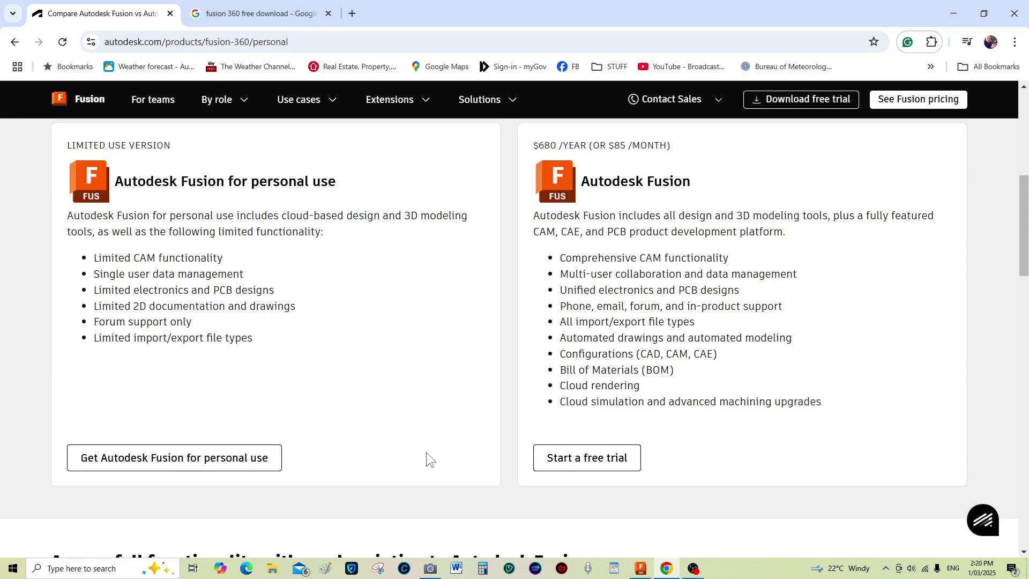
Step: Minimise Chrome to return to the block model with its 66 mm cut extrude preview
click(951, 12)
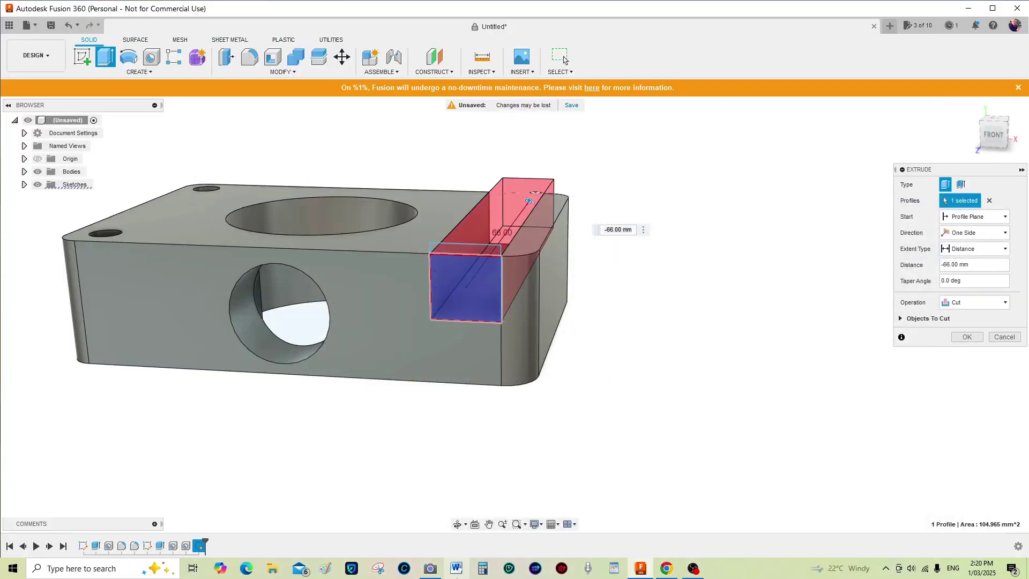
click(437, 572)
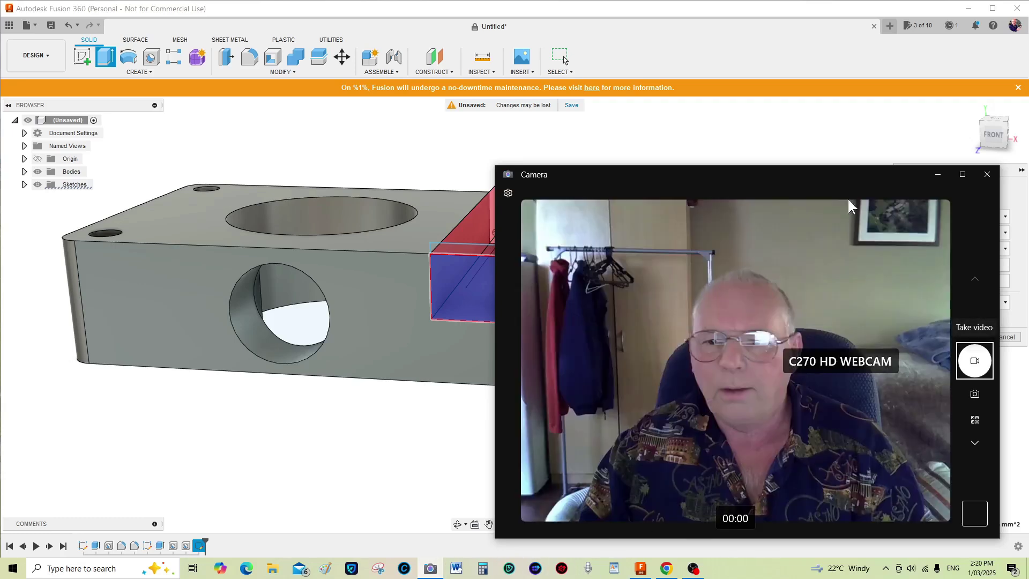
mouse_move(795, 177)
mouse_down()
mouse_move(850, 143)
mouse_move(857, 118)
mouse_move(868, 113)
mouse_move(872, 127)
mouse_up()
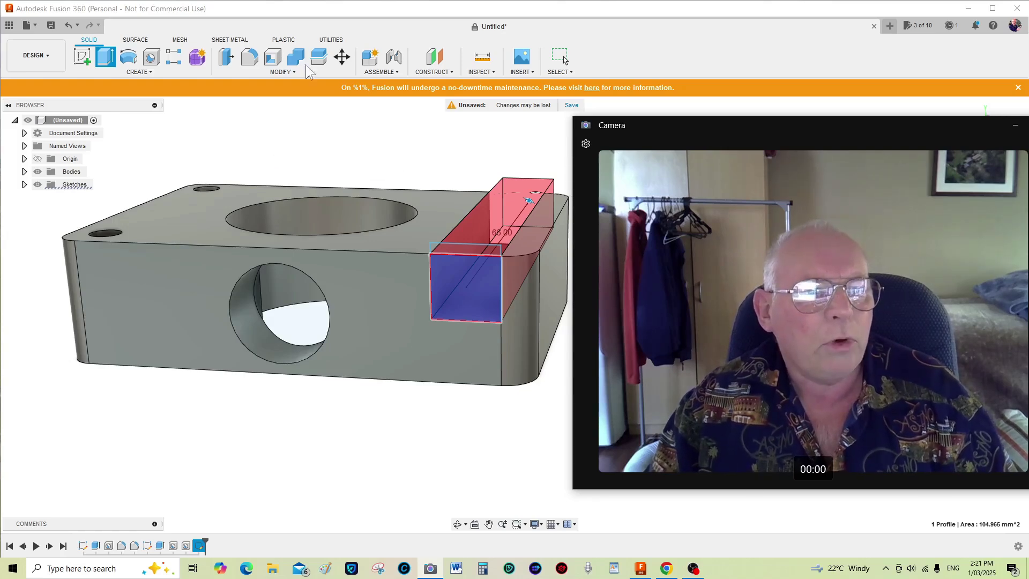
Step: Show the data panel and scroll through My First Project's read-only saved designs
click(9, 24)
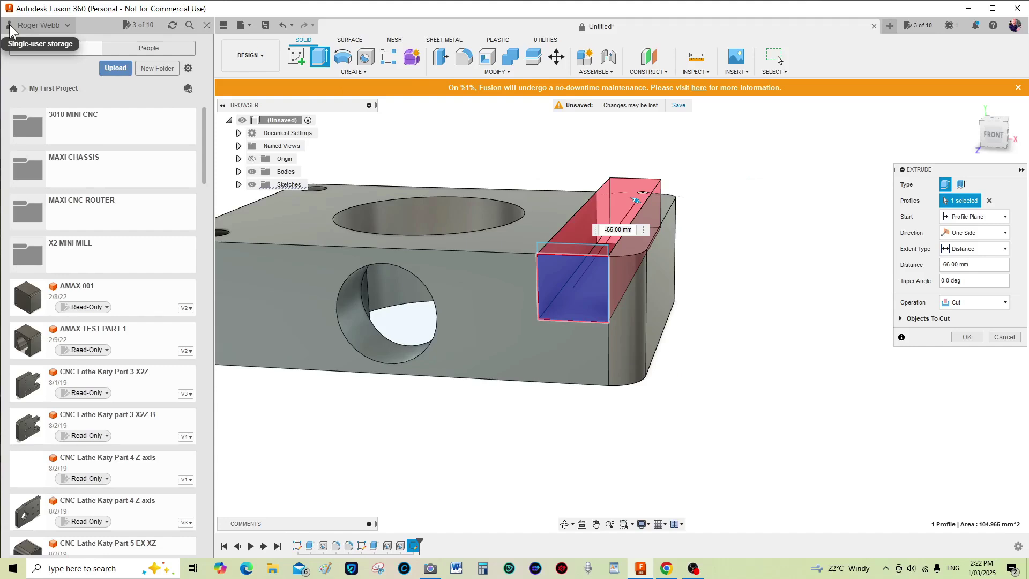
scroll(124, 415, down, 5)
scroll(139, 256, down, 1)
scroll(137, 251, down, 1)
scroll(137, 248, down, 2)
scroll(136, 268, down, 2)
scroll(135, 303, down, 2)
scroll(135, 303, down, 1)
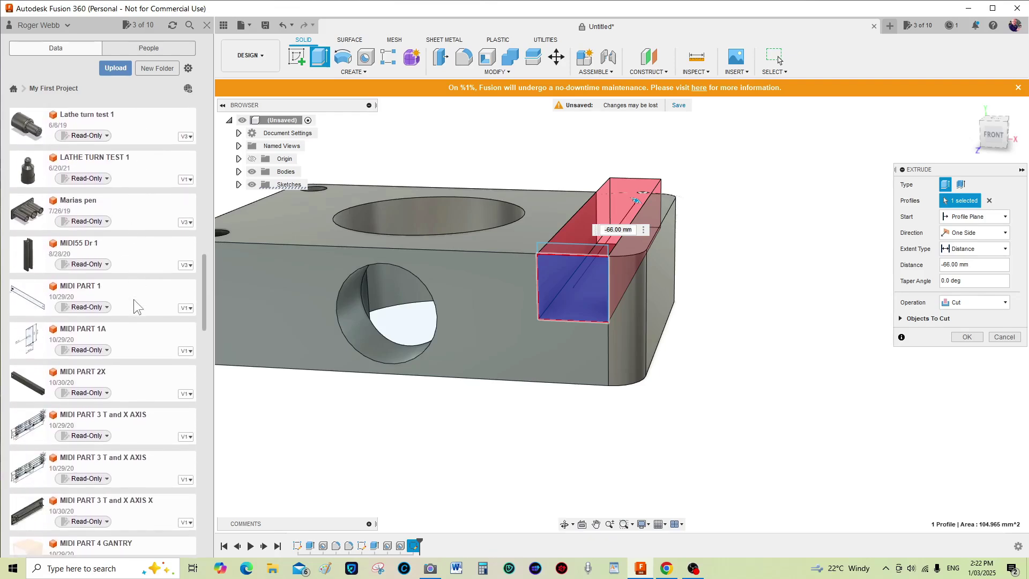
scroll(136, 305, down, 2)
scroll(137, 311, down, 2)
scroll(136, 315, up, 2)
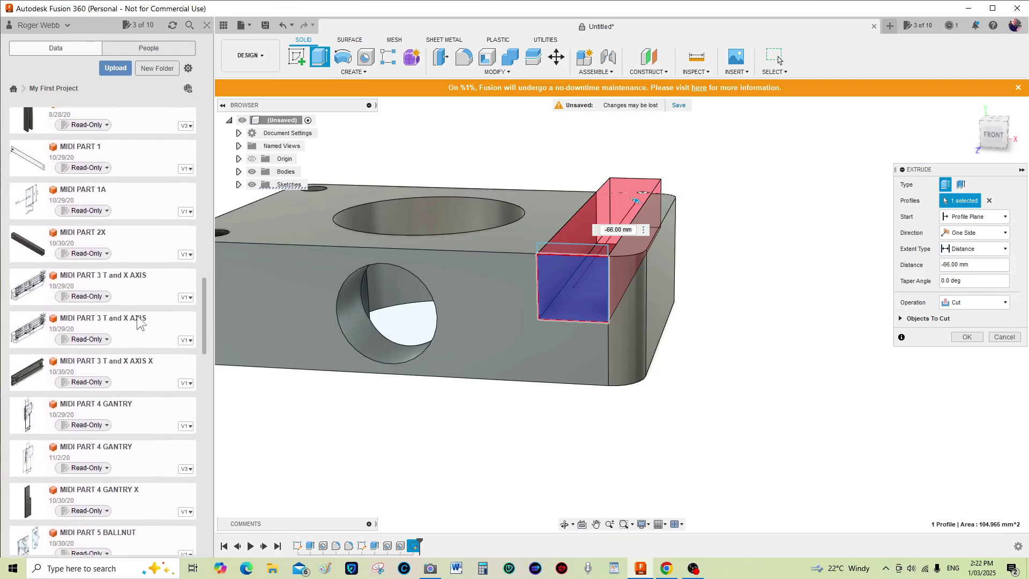
scroll(131, 321, up, 1)
scroll(126, 323, up, 1)
scroll(125, 323, up, 3)
scroll(125, 322, up, 4)
scroll(125, 322, up, 2)
scroll(125, 322, up, 3)
scroll(124, 323, up, 1)
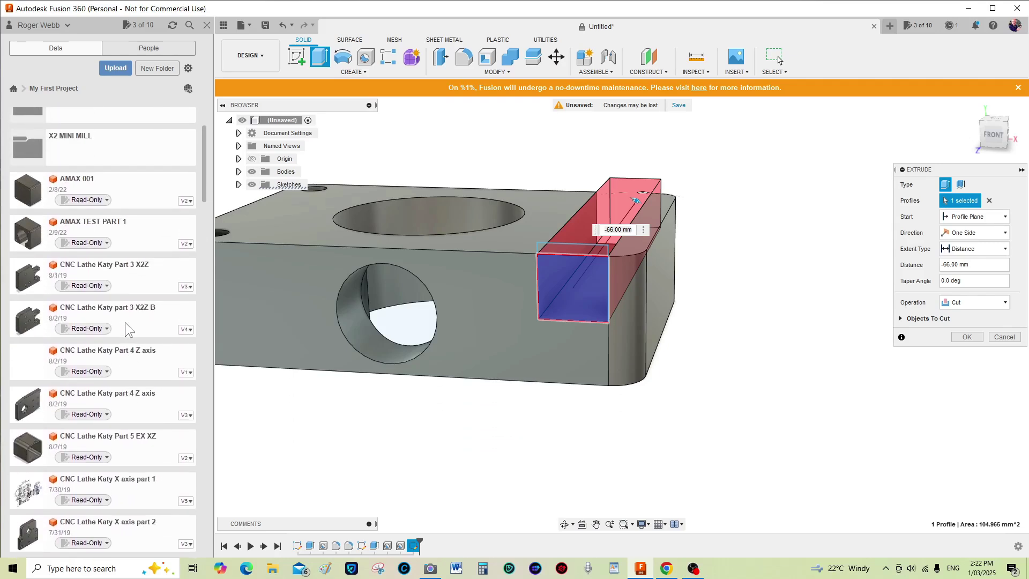
scroll(124, 322, up, 2)
scroll(124, 322, up, 1)
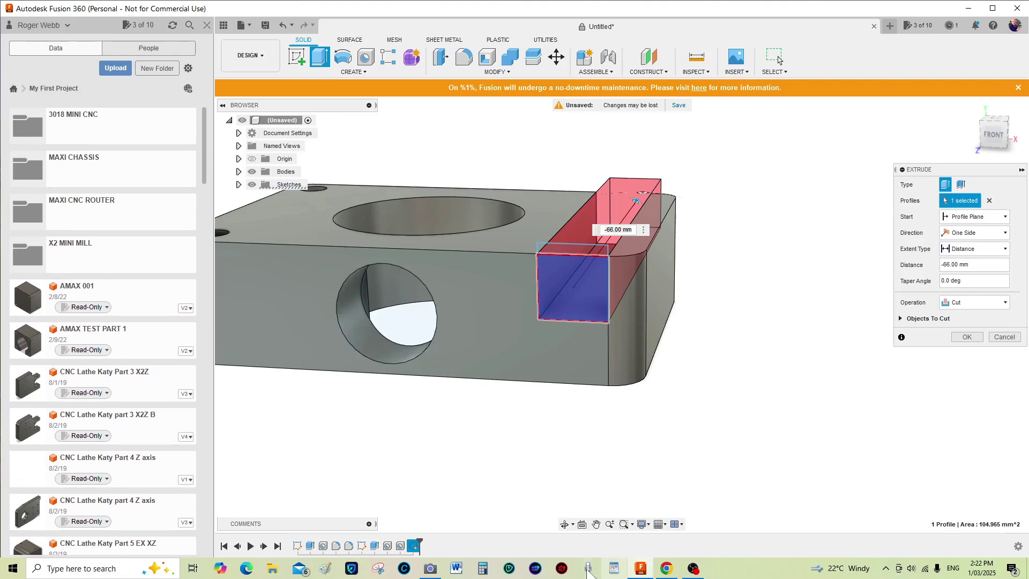
click(433, 569)
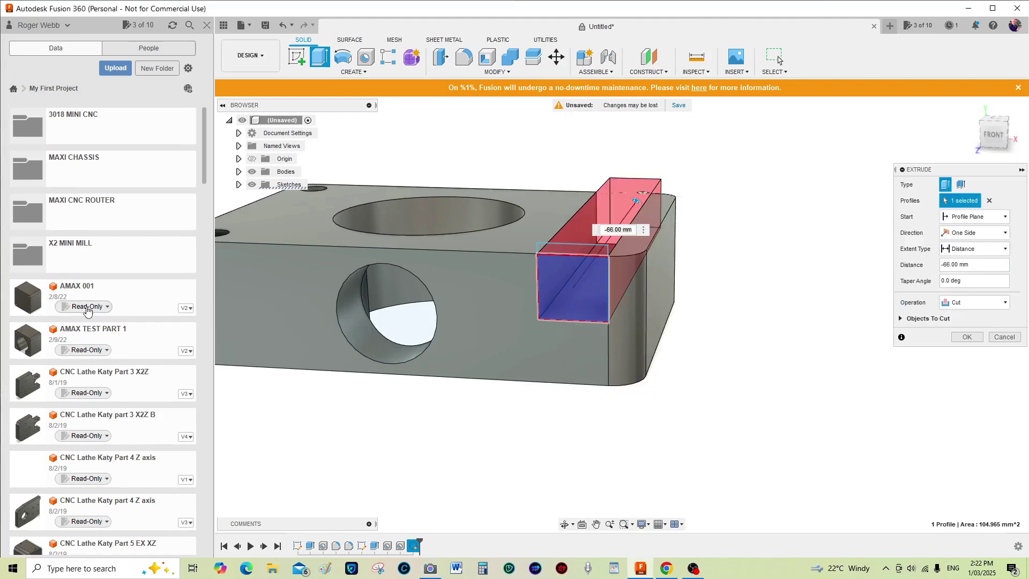
Step: Change AMAX 001's access from Read-Only to Editable, then hide the data panel
click(87, 308)
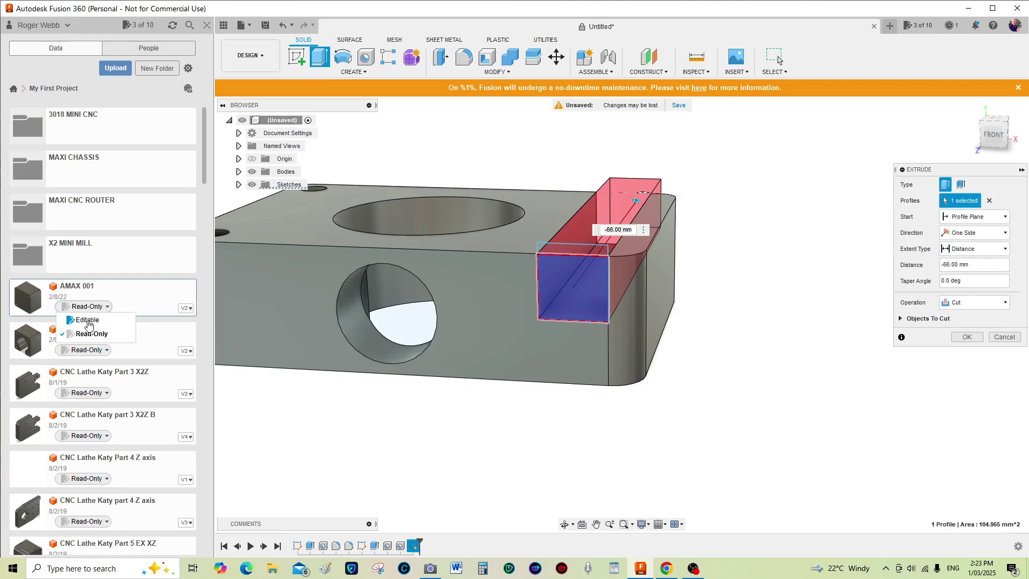
click(92, 320)
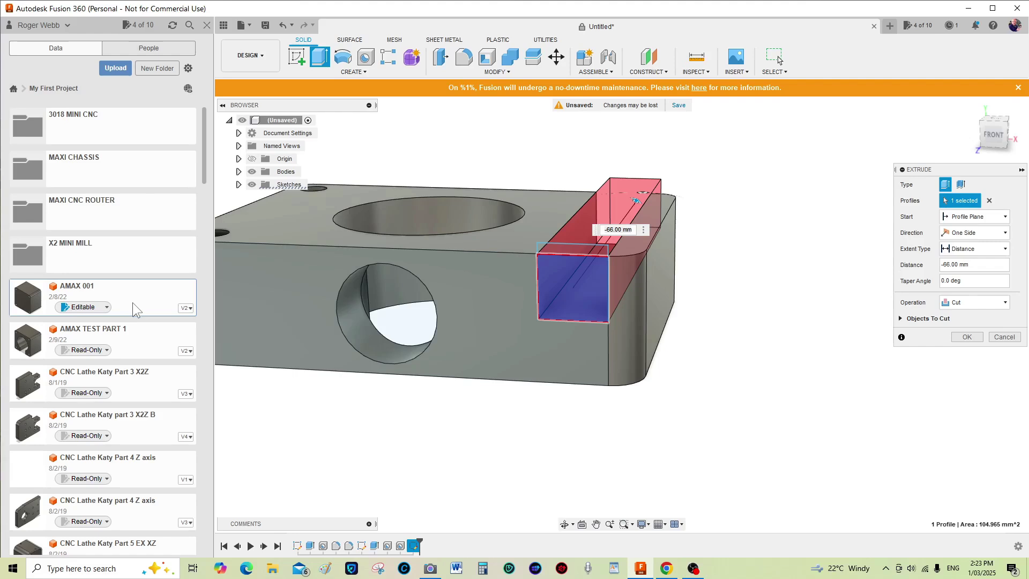
click(205, 25)
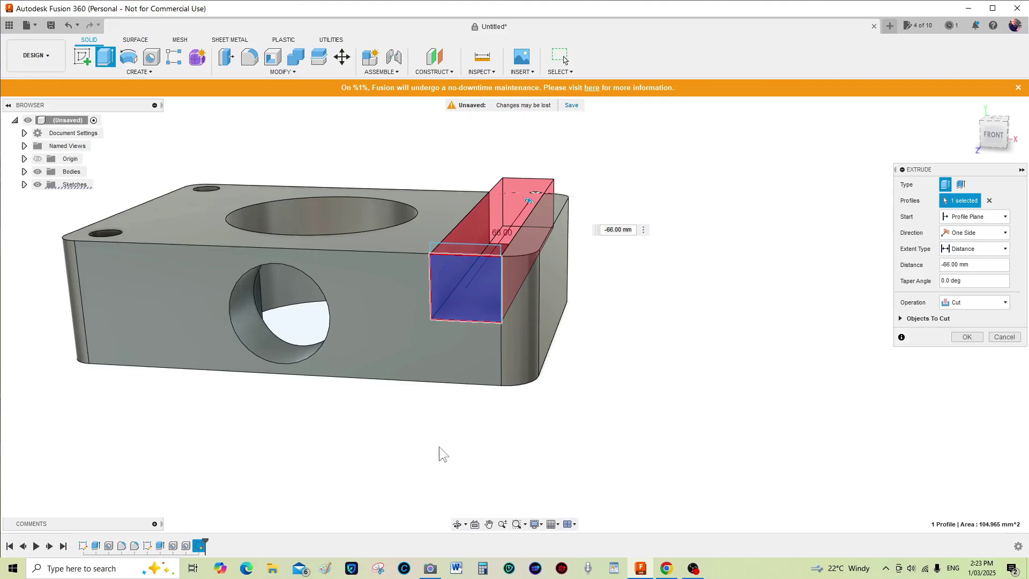
click(430, 571)
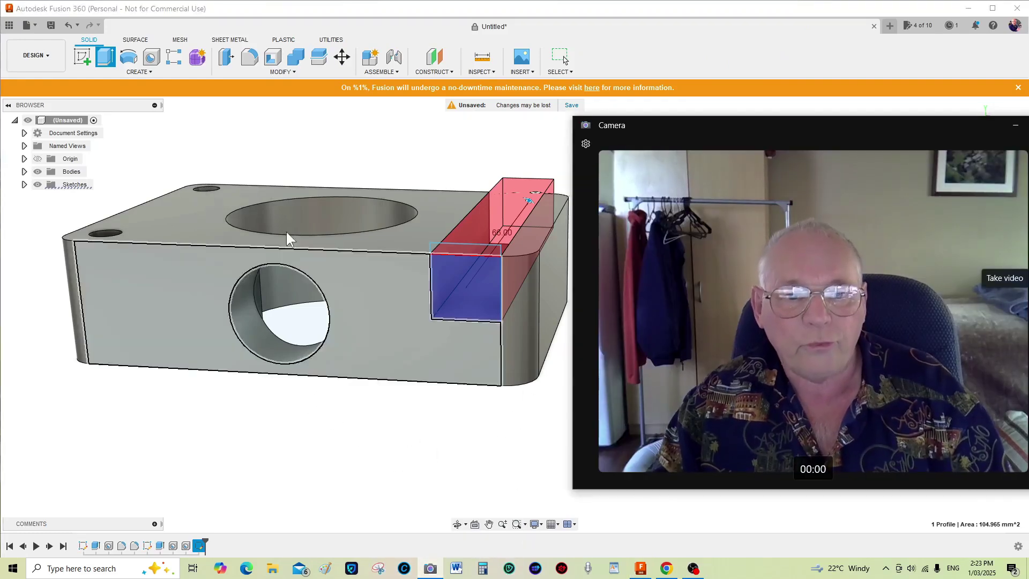